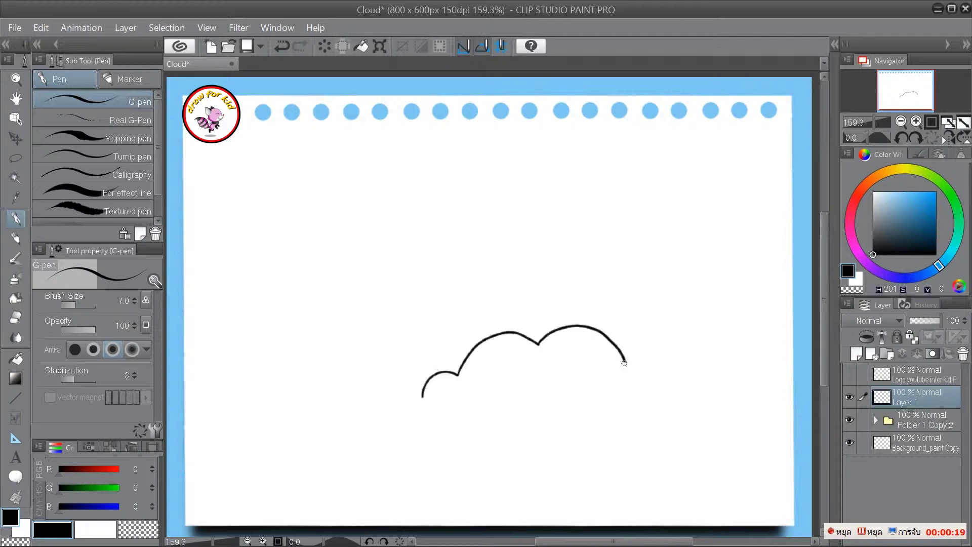
- Complete the large cloud's black outline with the G-pen, drawing its lower bumps and closing it at the lower-left end
{"action": "key", "text": "ctrl+z"}
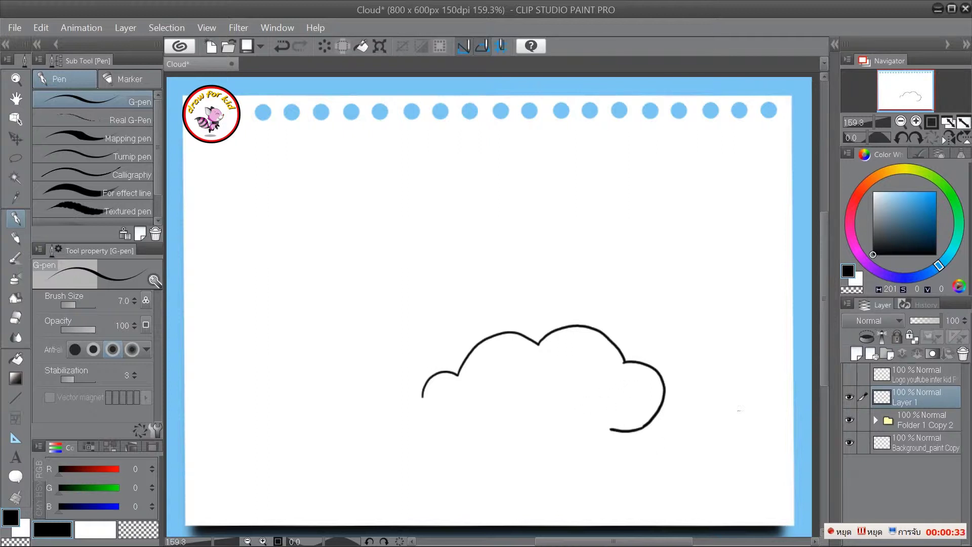
{"action": "mouse_move", "coordinate": [500, 449]}
{"action": "left_mouse_down"}
{"action": "mouse_move", "coordinate": [546, 460]}
{"action": "mouse_move", "coordinate": [589, 448]}
{"action": "mouse_move", "coordinate": [612, 429]}
{"action": "left_mouse_up"}
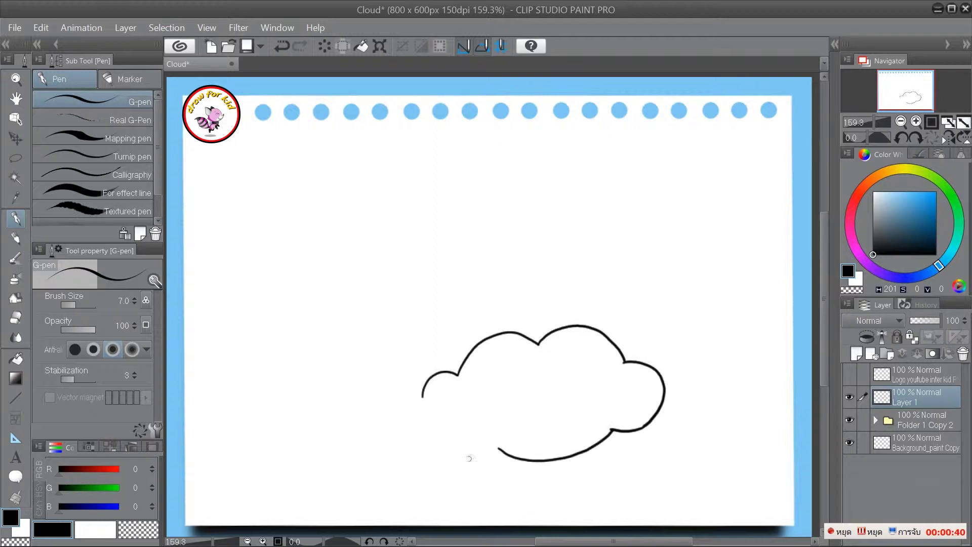
{"action": "mouse_move", "coordinate": [424, 394]}
{"action": "left_mouse_down"}
{"action": "mouse_move", "coordinate": [410, 443]}
{"action": "mouse_move", "coordinate": [418, 455]}
{"action": "mouse_move", "coordinate": [498, 447]}
{"action": "left_mouse_up"}
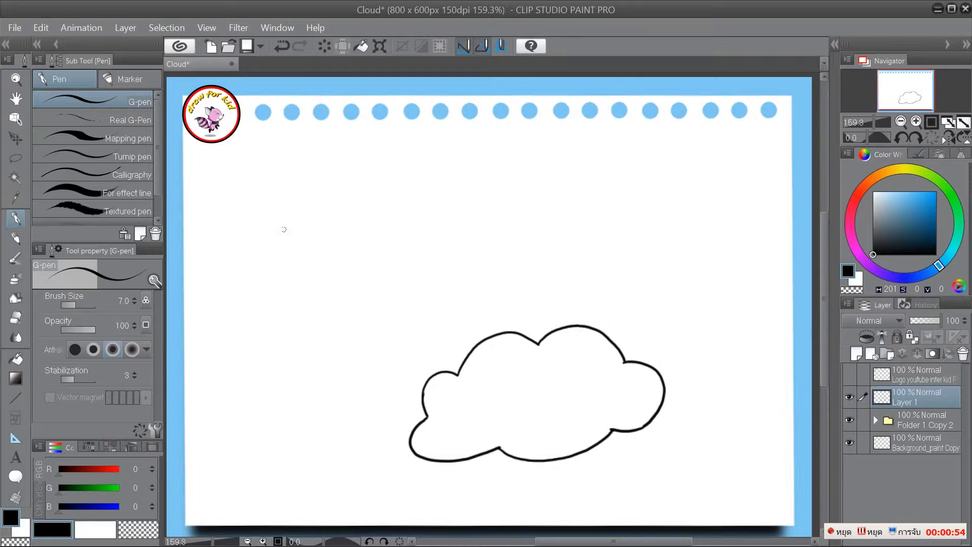
- Draw the closed outline of a second, smaller cloud in the upper-left part of the page, redoing misplaced strokes
{"action": "mouse_move", "coordinate": [241, 241]}
{"action": "left_mouse_down"}
{"action": "mouse_move", "coordinate": [260, 229]}
{"action": "mouse_move", "coordinate": [323, 229]}
{"action": "mouse_move", "coordinate": [301, 218]}
{"action": "mouse_move", "coordinate": [325, 216]}
{"action": "mouse_move", "coordinate": [363, 227]}
{"action": "mouse_move", "coordinate": [376, 246]}
{"action": "mouse_move", "coordinate": [359, 274]}
{"action": "left_mouse_up"}
{"action": "key", "text": "ctrl+z"}
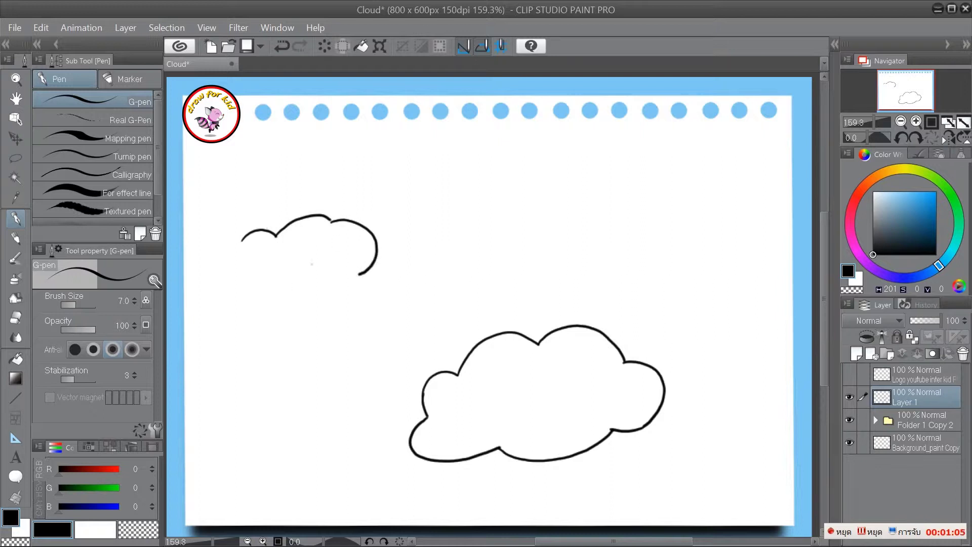
{"action": "mouse_move", "coordinate": [274, 281]}
{"action": "left_mouse_down"}
{"action": "mouse_move", "coordinate": [300, 292]}
{"action": "mouse_move", "coordinate": [331, 284]}
{"action": "mouse_move", "coordinate": [352, 265]}
{"action": "mouse_move", "coordinate": [356, 279]}
{"action": "mouse_move", "coordinate": [339, 293]}
{"action": "left_mouse_up"}
{"action": "key", "text": "ctrl+z"}
{"action": "mouse_move", "coordinate": [284, 291]}
{"action": "left_mouse_down"}
{"action": "mouse_move", "coordinate": [302, 303]}
{"action": "mouse_move", "coordinate": [344, 291]}
{"action": "left_mouse_up"}
{"action": "mouse_move", "coordinate": [242, 239]}
{"action": "left_mouse_down"}
{"action": "mouse_move", "coordinate": [229, 289]}
{"action": "mouse_move", "coordinate": [261, 307]}
{"action": "mouse_move", "coordinate": [288, 311]}
{"action": "mouse_move", "coordinate": [298, 300]}
{"action": "mouse_move", "coordinate": [276, 309]}
{"action": "mouse_move", "coordinate": [293, 300]}
{"action": "left_mouse_up"}
{"action": "key", "text": "ctrl+z"}
{"action": "key", "text": "ctrl+z"}
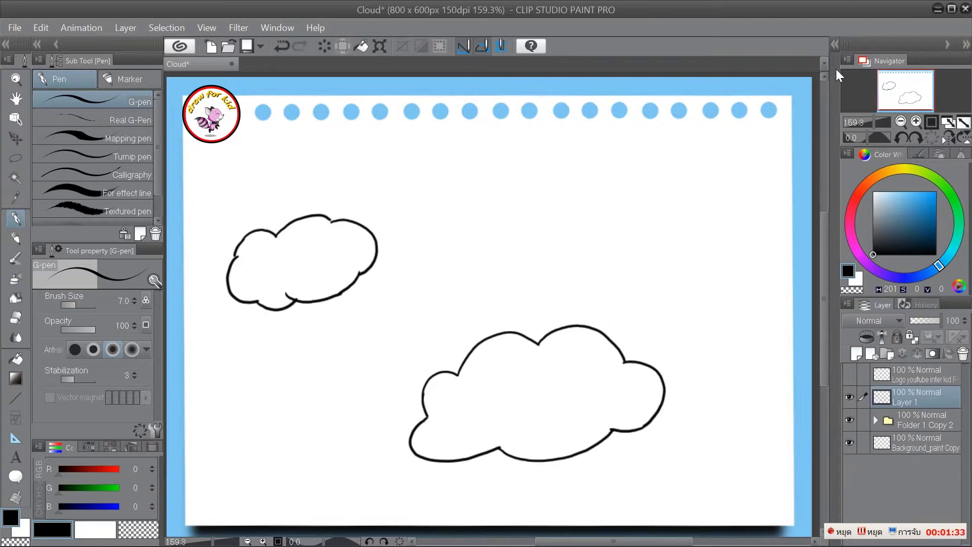
- Draw the closed outline of a third, small cloud in the upper-right part of the page, above the large cloud
{"action": "mouse_move", "coordinate": [527, 205]}
{"action": "left_mouse_down"}
{"action": "mouse_move", "coordinate": [608, 185]}
{"action": "mouse_move", "coordinate": [635, 197]}
{"action": "mouse_move", "coordinate": [659, 240]}
{"action": "mouse_move", "coordinate": [639, 259]}
{"action": "mouse_move", "coordinate": [609, 264]}
{"action": "mouse_move", "coordinate": [578, 265]}
{"action": "mouse_move", "coordinate": [541, 242]}
{"action": "left_mouse_up"}
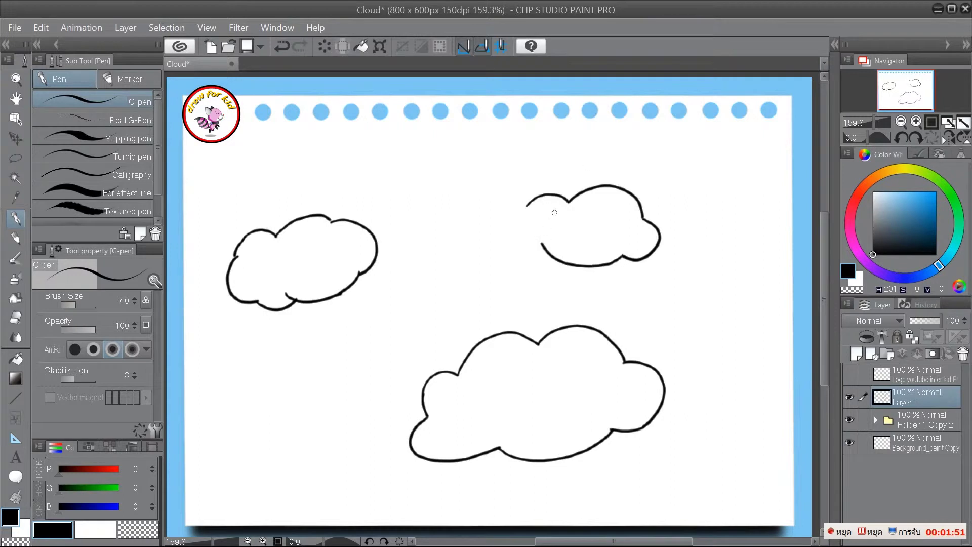
{"action": "left_click_drag", "start_coordinate": [527, 206], "coordinate": [541, 239]}
{"action": "key", "text": "bracketright"}
{"action": "key", "text": "bracketright"}
{"action": "key", "text": "bracketright"}
{"action": "mouse_move", "coordinate": [588, 209]}
{"action": "left_mouse_down"}
{"action": "mouse_move", "coordinate": [576, 223]}
{"action": "mouse_move", "coordinate": [595, 217]}
{"action": "mouse_move", "coordinate": [583, 206]}
{"action": "mouse_move", "coordinate": [594, 215]}
{"action": "left_mouse_up"}
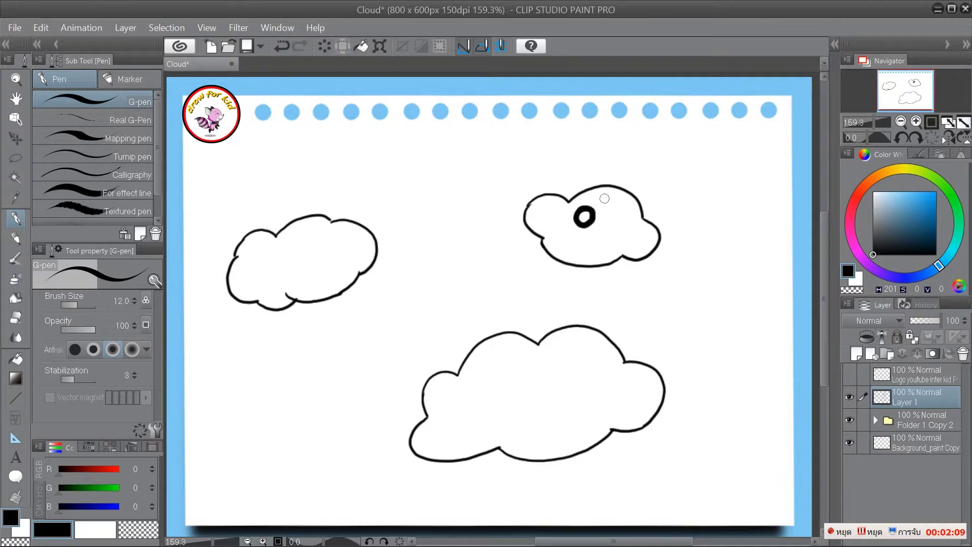
{"action": "key", "text": "ctrl+z"}
- Set the brush size to 6 and draw two round eyes, a curved smile and two small oval cheeks on the upper-right cloud
{"action": "key", "text": "bracketleft"}
{"action": "key", "text": "bracketleft"}
{"action": "key", "text": "bracketleft"}
{"action": "key", "text": "bracketleft"}
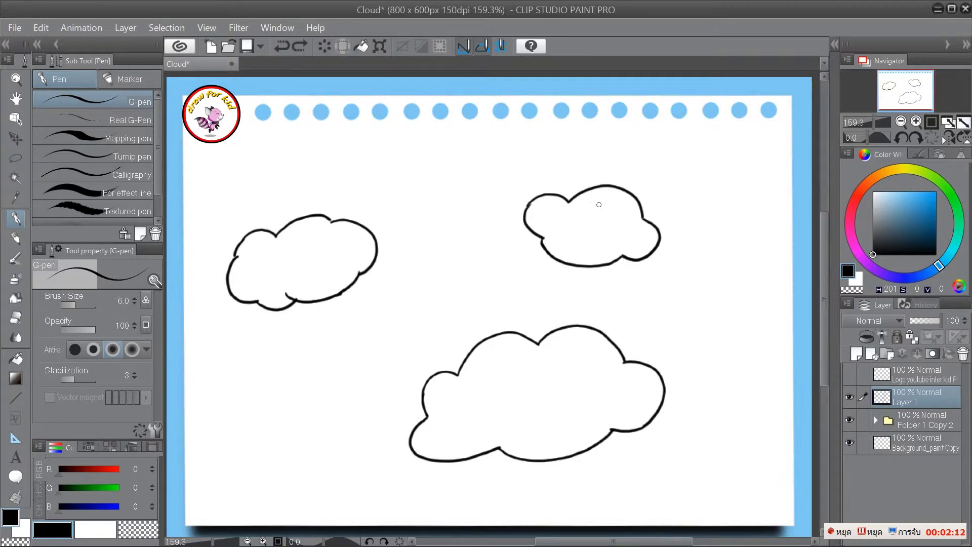
{"action": "mouse_move", "coordinate": [587, 205]}
{"action": "left_mouse_down"}
{"action": "mouse_move", "coordinate": [568, 212]}
{"action": "mouse_move", "coordinate": [577, 228]}
{"action": "mouse_move", "coordinate": [594, 219]}
{"action": "mouse_move", "coordinate": [587, 205]}
{"action": "mouse_move", "coordinate": [613, 228]}
{"action": "mouse_move", "coordinate": [632, 227]}
{"action": "mouse_move", "coordinate": [626, 213]}
{"action": "left_mouse_up"}
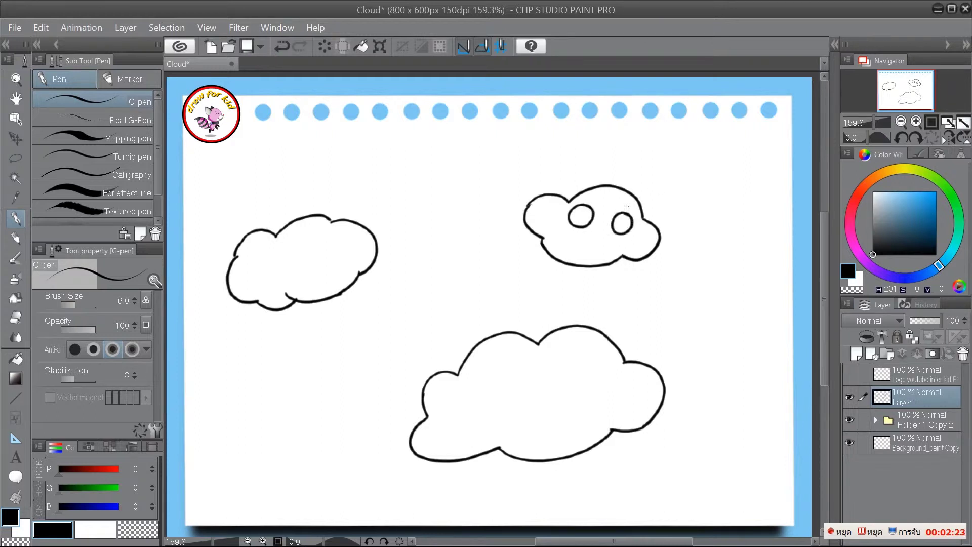
{"action": "left_click_drag", "start_coordinate": [580, 241], "coordinate": [603, 247]}
{"action": "left_click_drag", "start_coordinate": [628, 241], "coordinate": [628, 240]}
{"action": "mouse_move", "coordinate": [555, 219]}
{"action": "left_mouse_down"}
{"action": "mouse_move", "coordinate": [552, 226]}
{"action": "mouse_move", "coordinate": [556, 219]}
{"action": "left_mouse_up"}
- Draw two closed, arched eyes and a small open smiling mouth on the upper-left cloud
{"action": "left_click_drag", "start_coordinate": [263, 258], "coordinate": [346, 251]}
{"action": "key", "text": "ctrl+z"}
{"action": "mouse_move", "coordinate": [290, 272]}
{"action": "left_mouse_down"}
{"action": "mouse_move", "coordinate": [305, 280]}
{"action": "mouse_move", "coordinate": [313, 271]}
{"action": "left_mouse_up"}
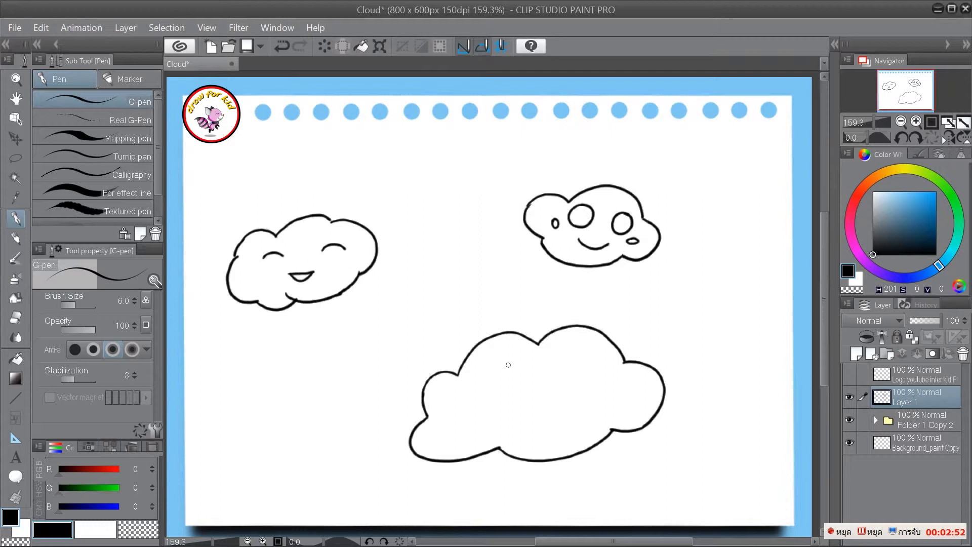
- Draw two round eyes and a curved smile on the large cloud
{"action": "mouse_move", "coordinate": [503, 364]}
{"action": "left_mouse_down"}
{"action": "mouse_move", "coordinate": [493, 383]}
{"action": "mouse_move", "coordinate": [508, 390]}
{"action": "mouse_move", "coordinate": [518, 374]}
{"action": "mouse_move", "coordinate": [505, 363]}
{"action": "left_mouse_up"}
{"action": "mouse_move", "coordinate": [580, 358]}
{"action": "left_mouse_down"}
{"action": "mouse_move", "coordinate": [566, 369]}
{"action": "mouse_move", "coordinate": [574, 384]}
{"action": "mouse_move", "coordinate": [592, 377]}
{"action": "mouse_move", "coordinate": [589, 359]}
{"action": "mouse_move", "coordinate": [574, 358]}
{"action": "left_mouse_up"}
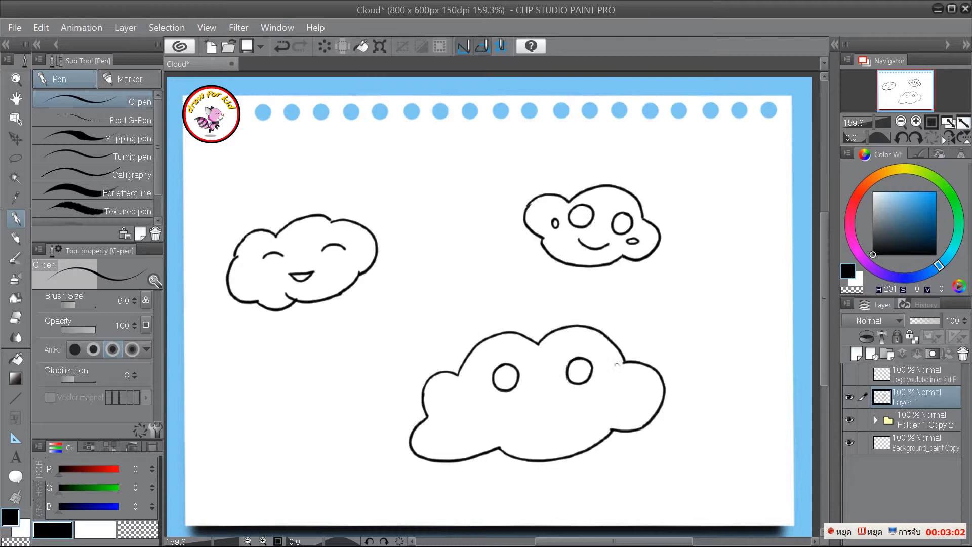
{"action": "left_click_drag", "start_coordinate": [524, 405], "coordinate": [556, 404]}
- Outline the pupils inside the upper-right cloud's eyes and fill them with black
{"action": "mouse_move", "coordinate": [581, 206]}
{"action": "left_mouse_down"}
{"action": "mouse_move", "coordinate": [587, 217]}
{"action": "mouse_move", "coordinate": [575, 225]}
{"action": "mouse_move", "coordinate": [585, 216]}
{"action": "left_mouse_up"}
{"action": "mouse_move", "coordinate": [622, 214]}
{"action": "left_mouse_down"}
{"action": "mouse_move", "coordinate": [626, 231]}
{"action": "mouse_move", "coordinate": [614, 228]}
{"action": "left_mouse_up"}
{"action": "key", "text": "g"}
{"action": "left_click", "coordinate": [621, 223]}
{"action": "left_click", "coordinate": [579, 215]}
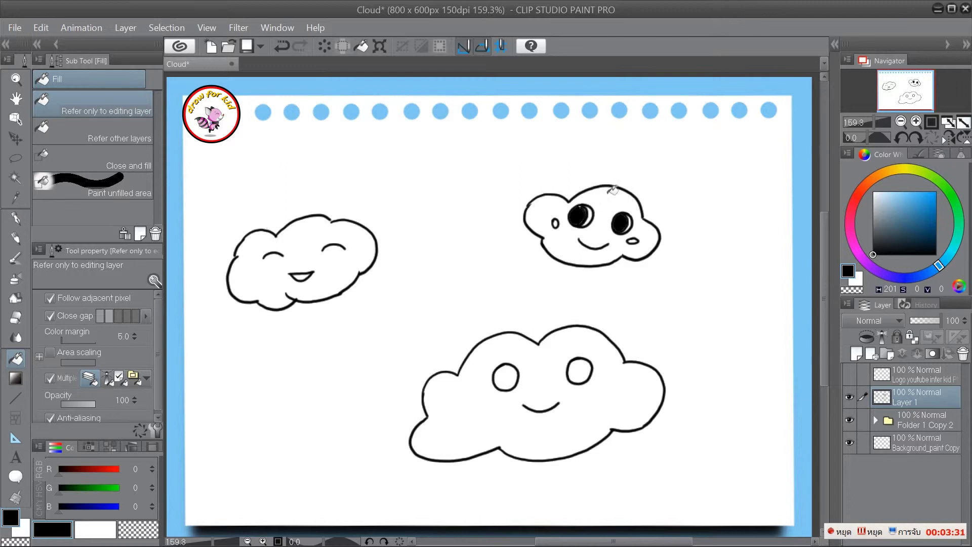
- Draw curved pupil edges inside the large cloud's eyes with the G-pen at size 5, and fill the pupils black
{"action": "key", "text": "p"}
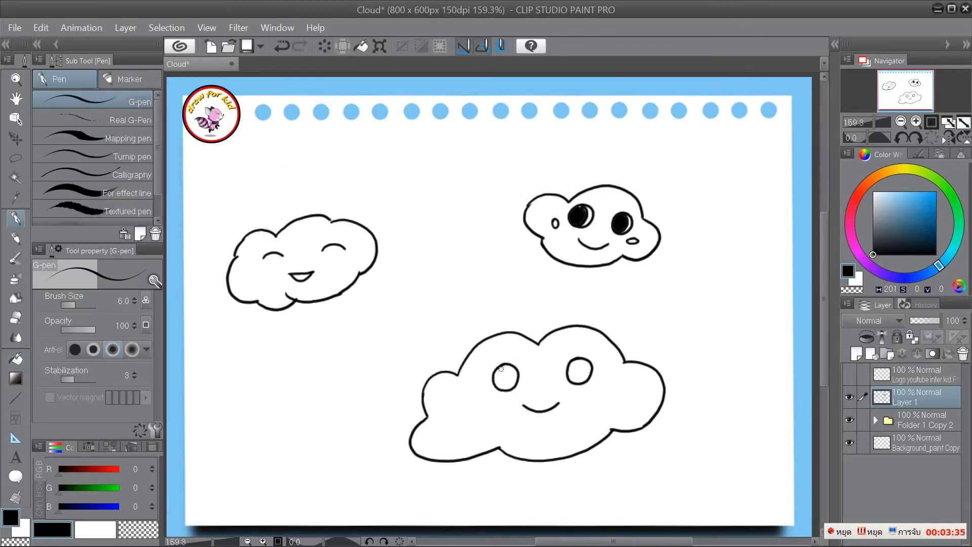
{"action": "key", "text": "bracketleft"}
{"action": "left_click_drag", "start_coordinate": [501, 382], "coordinate": [515, 379]}
{"action": "left_click_drag", "start_coordinate": [572, 363], "coordinate": [573, 375]}
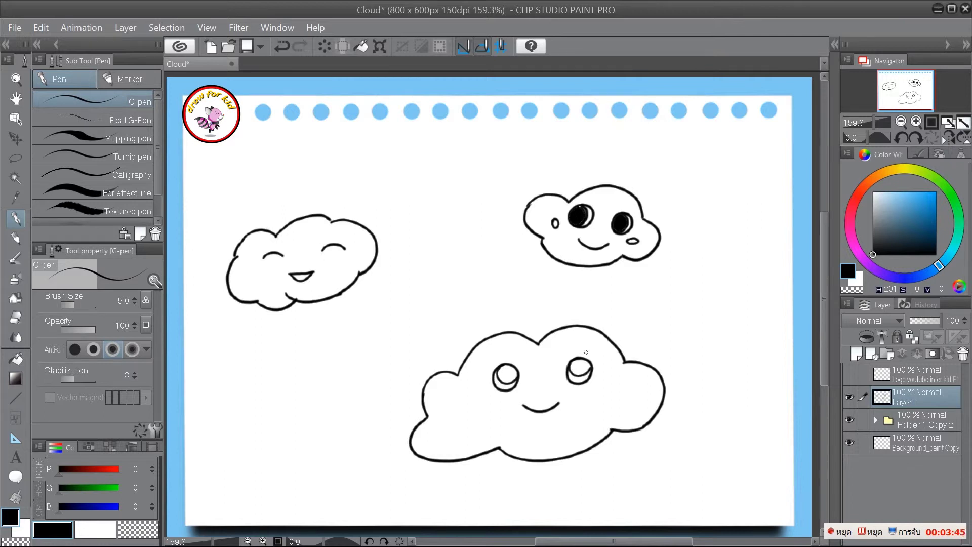
{"action": "key", "text": "g"}
{"action": "left_click", "coordinate": [587, 364]}
{"action": "left_click", "coordinate": [509, 379]}
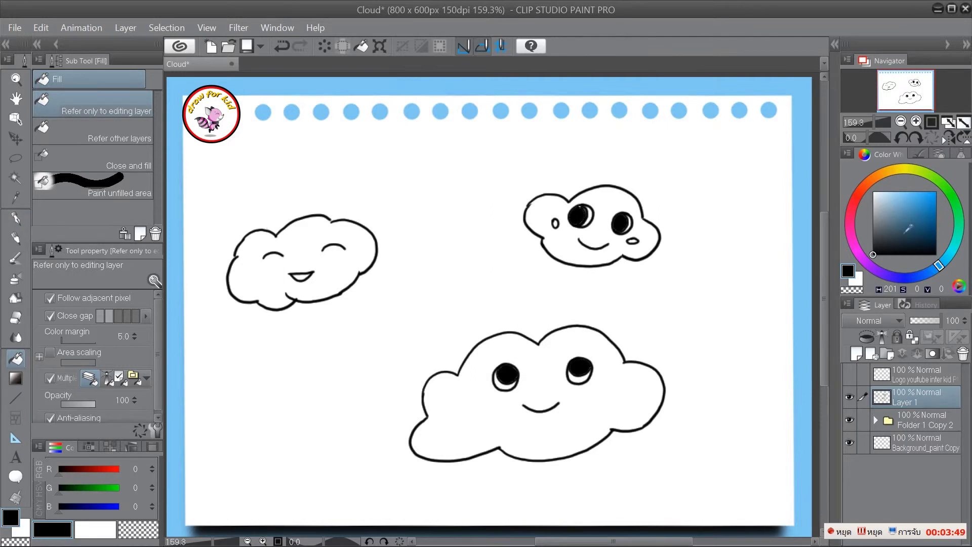
- Pick white and paint highlight dots with the G-pen in the pupils of the upper-right cloud and the large cloud
{"action": "left_click", "coordinate": [874, 193]}
{"action": "key", "text": "p"}
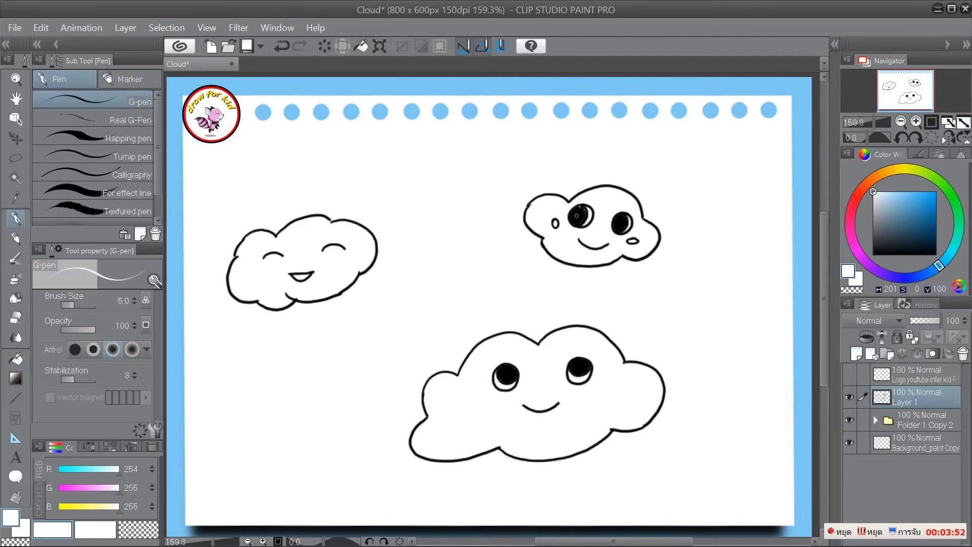
{"action": "mouse_move", "coordinate": [576, 211]}
{"action": "left_mouse_down"}
{"action": "mouse_move", "coordinate": [582, 221]}
{"action": "mouse_move", "coordinate": [617, 220]}
{"action": "left_mouse_up"}
{"action": "left_click_drag", "start_coordinate": [507, 368], "coordinate": [506, 370]}
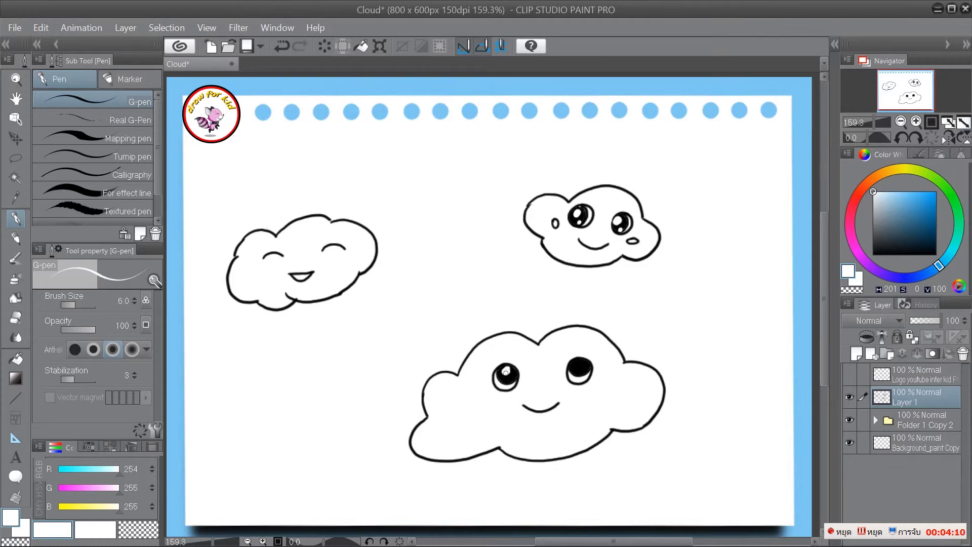
{"action": "left_click_drag", "start_coordinate": [578, 361], "coordinate": [577, 362]}
- Choose a light pink (RGB 236, 174, 192) and shade two oval blush cheeks on the large cloud with the Real pencil
{"action": "left_click", "coordinate": [851, 219]}
{"action": "left_click", "coordinate": [907, 192]}
{"action": "left_click", "coordinate": [852, 211]}
{"action": "left_click", "coordinate": [889, 197]}
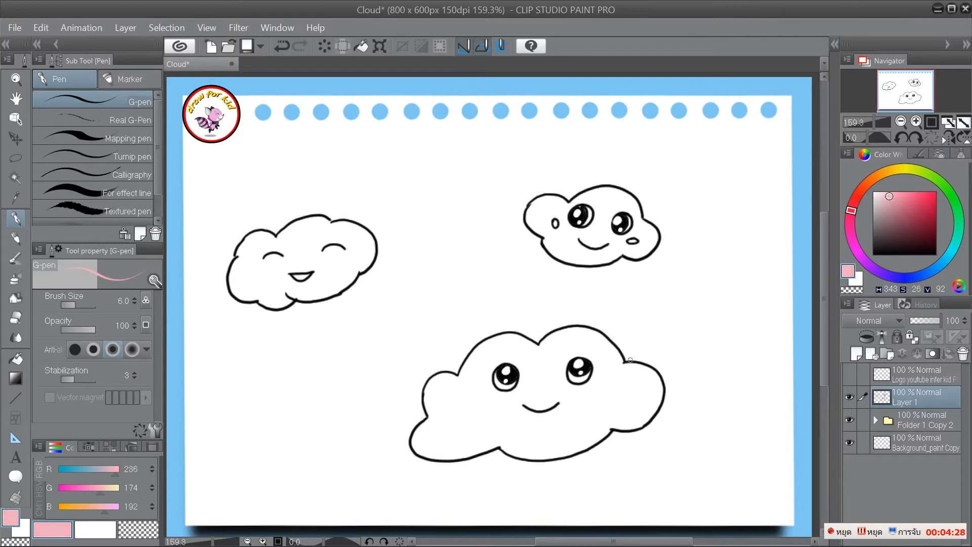
{"action": "key", "text": "p"}
{"action": "mouse_move", "coordinate": [618, 388]}
{"action": "left_mouse_down"}
{"action": "mouse_move", "coordinate": [608, 388]}
{"action": "mouse_move", "coordinate": [614, 395]}
{"action": "mouse_move", "coordinate": [608, 383]}
{"action": "mouse_move", "coordinate": [608, 393]}
{"action": "left_mouse_up"}
{"action": "mouse_move", "coordinate": [463, 406]}
{"action": "left_mouse_down"}
{"action": "mouse_move", "coordinate": [477, 405]}
{"action": "mouse_move", "coordinate": [471, 412]}
{"action": "mouse_move", "coordinate": [480, 402]}
{"action": "mouse_move", "coordinate": [464, 416]}
{"action": "mouse_move", "coordinate": [470, 405]}
{"action": "left_mouse_up"}
{"action": "mouse_move", "coordinate": [623, 384]}
{"action": "left_mouse_down"}
{"action": "mouse_move", "coordinate": [607, 391]}
{"action": "mouse_move", "coordinate": [612, 385]}
{"action": "left_mouse_up"}
- Shade pink blush cheeks on the upper-right and upper-left clouds with the Real pencil
{"action": "left_click_drag", "start_coordinate": [627, 247], "coordinate": [633, 242]}
{"action": "left_click_drag", "start_coordinate": [552, 228], "coordinate": [555, 226]}
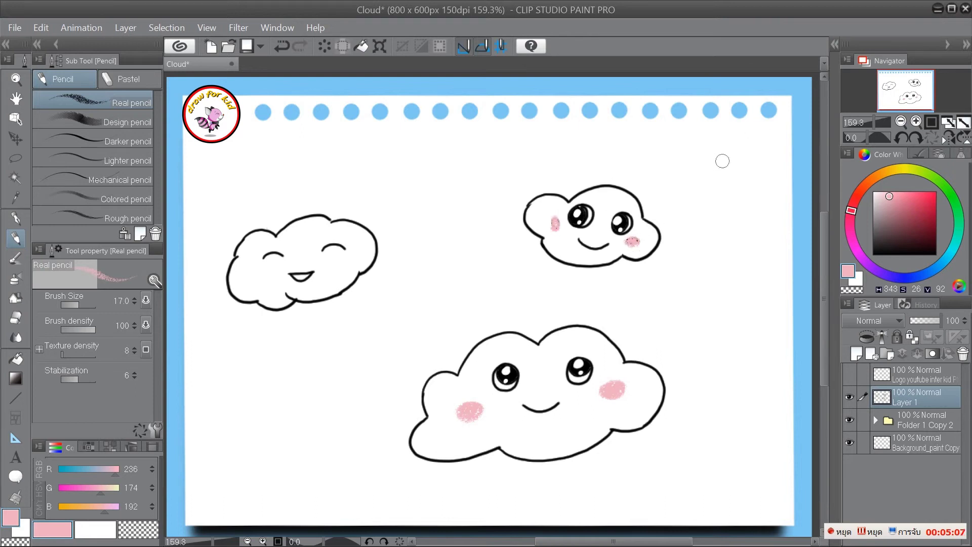
{"action": "left_click_drag", "start_coordinate": [262, 273], "coordinate": [255, 273]}
{"action": "left_click_drag", "start_coordinate": [352, 260], "coordinate": [354, 259]}
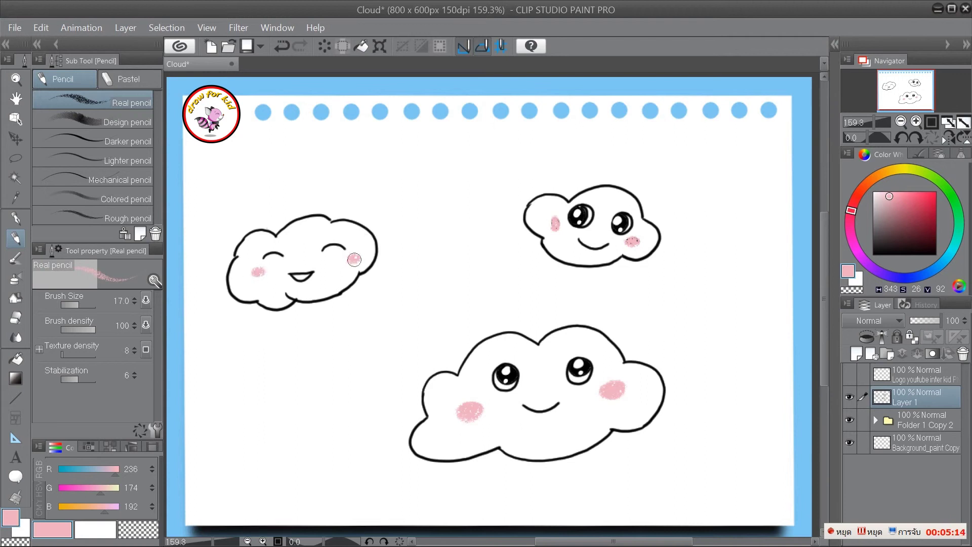